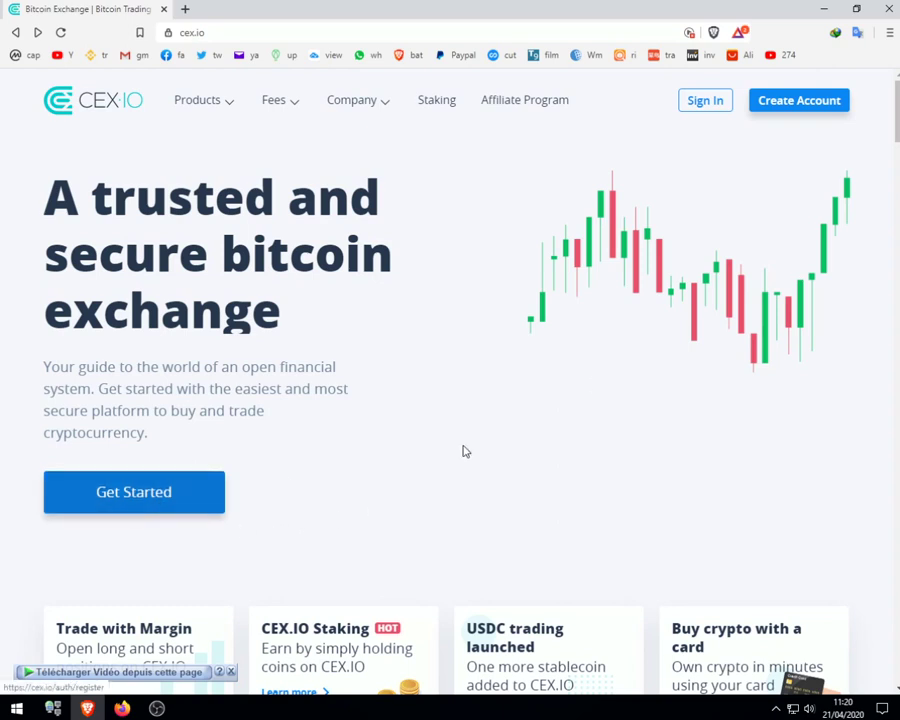
# Step: Open the account registration form and look through its country choices without selecting one
pyautogui.click(786, 112)
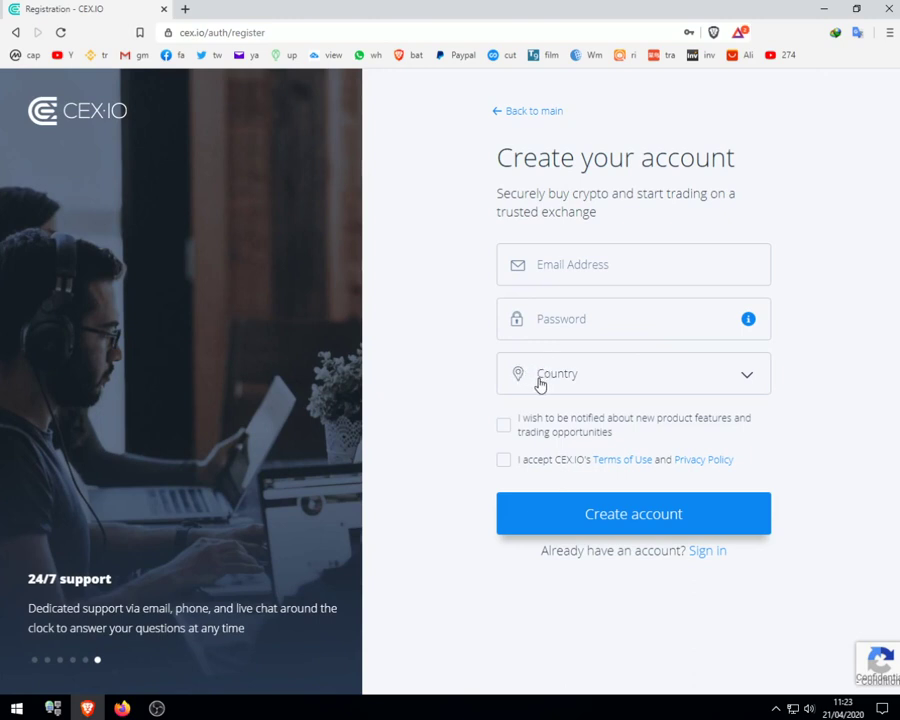
pyautogui.click(591, 381)
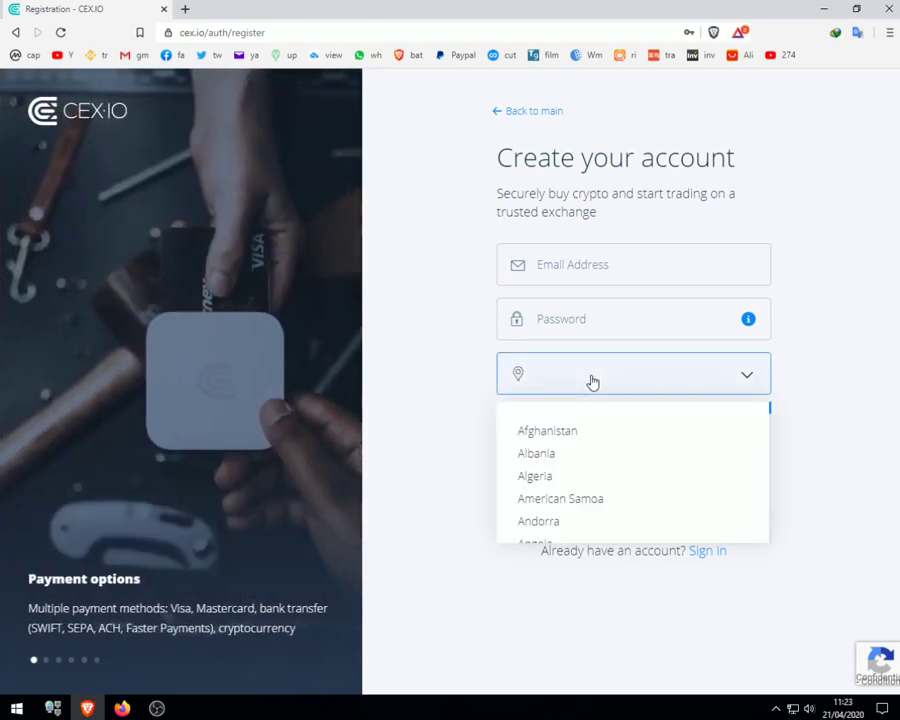
pyautogui.click(485, 420)
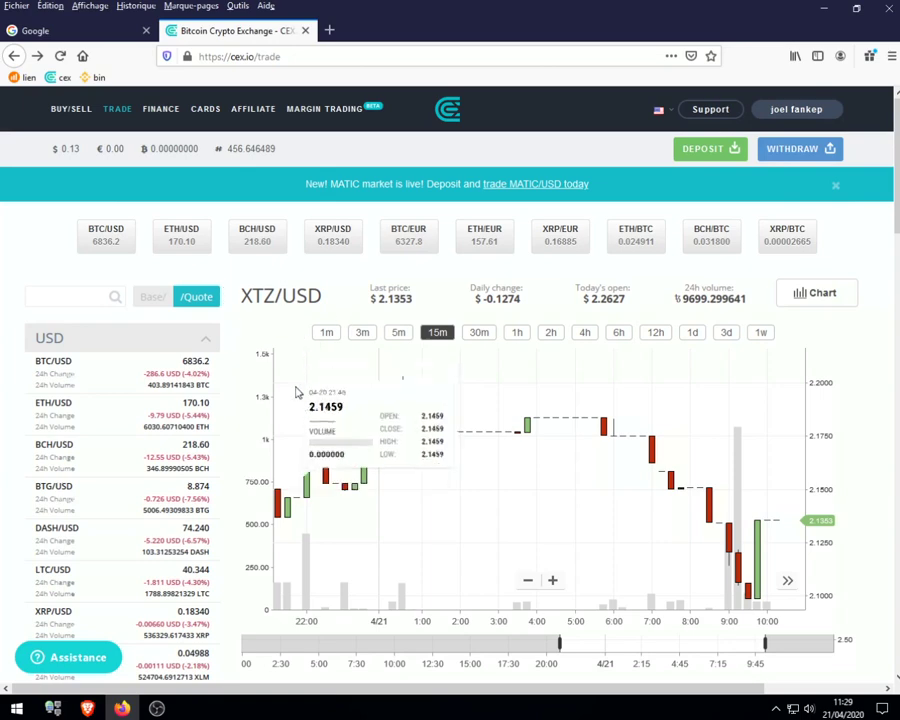
# Step: Open the account's identity verification page to review the verification stages, and return to the trading page
pyautogui.scroll(3, 298, 388)
pyautogui.scroll(-3, 287, 400)
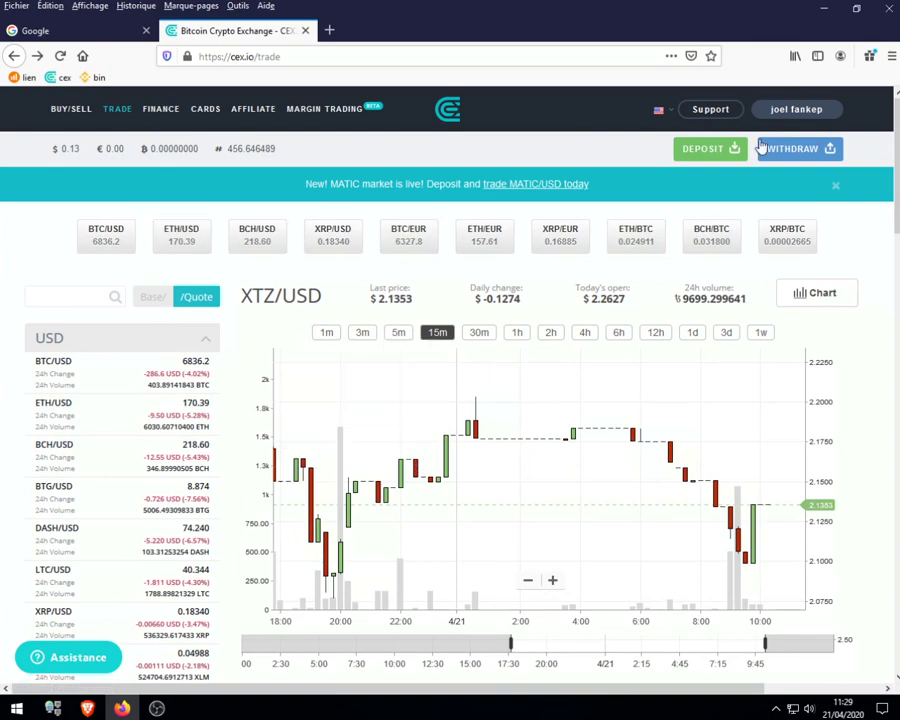
pyautogui.moveTo(792, 112)
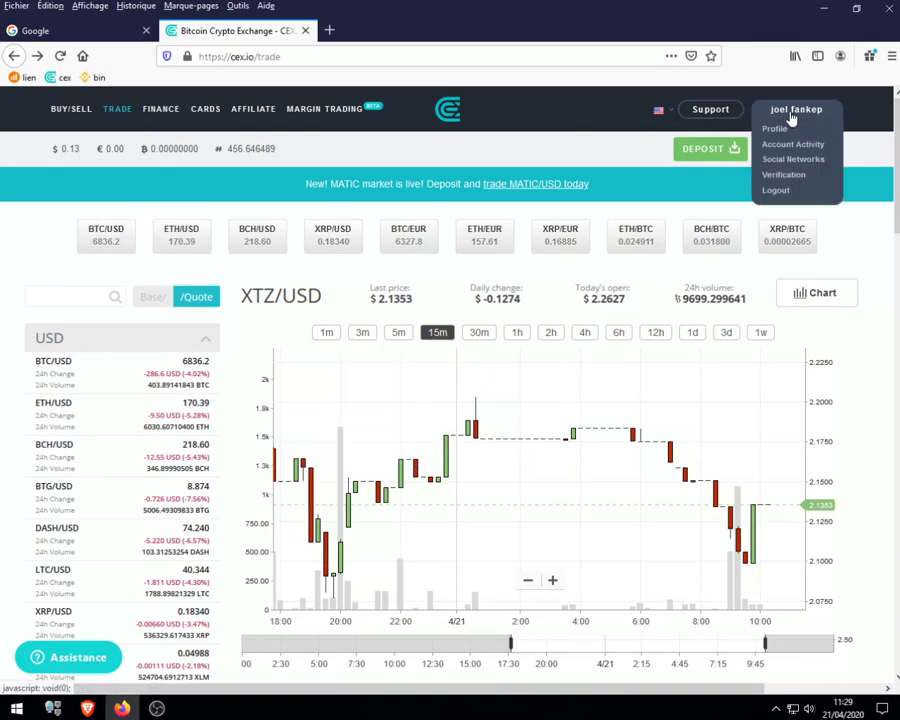
pyautogui.click(779, 175)
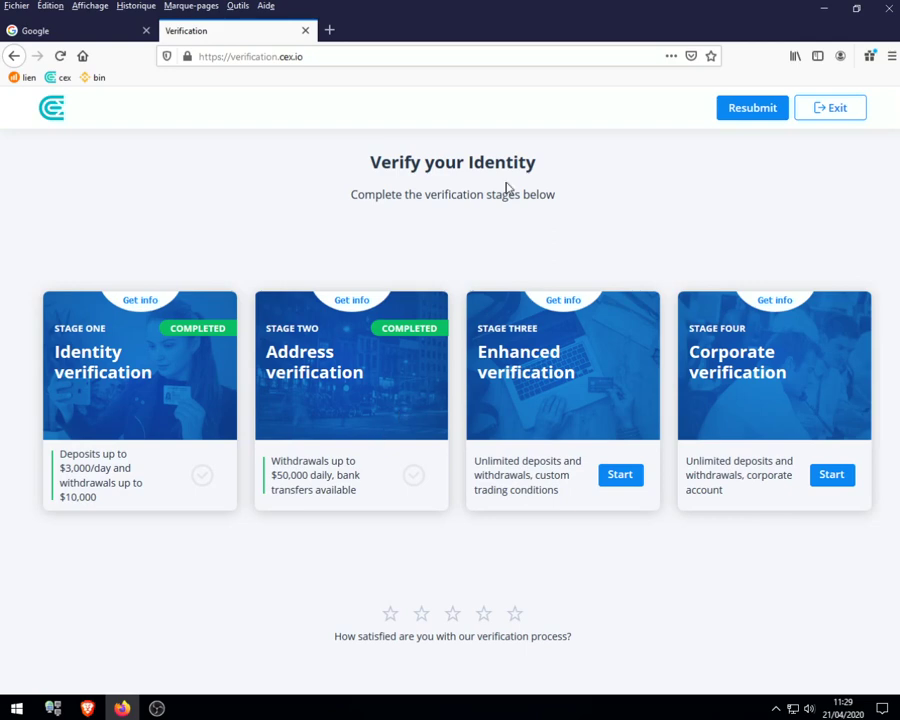
pyautogui.moveTo(737, 112)
pyautogui.click(14, 56)
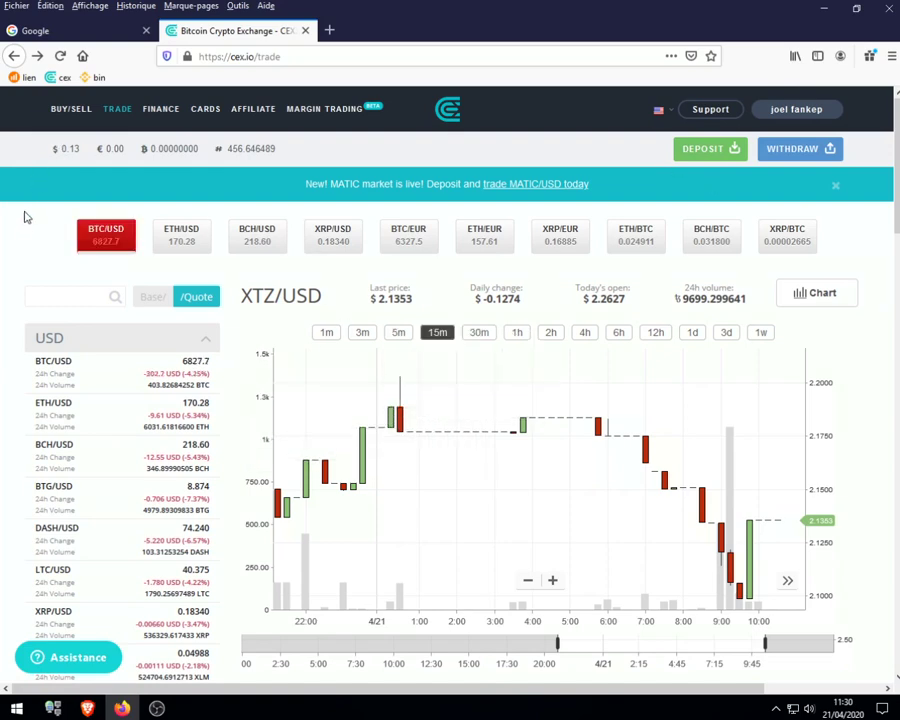
# Step: Prepare a 100 USD payment card deposit with the saved Visa card, and close the deposit form without submitting it
pyautogui.click(718, 156)
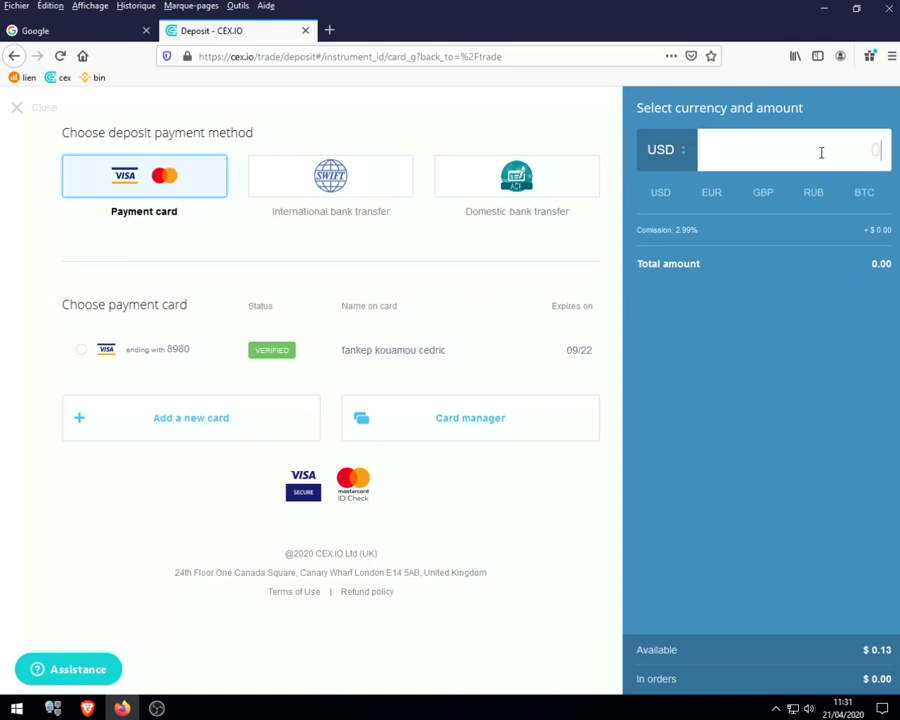
pyautogui.write('100')
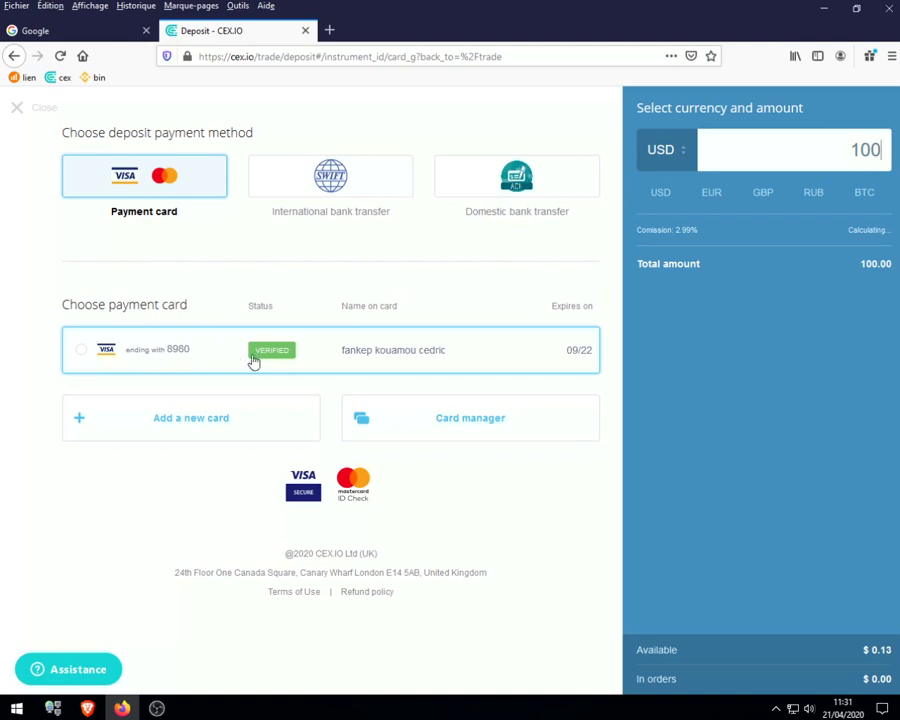
pyautogui.click(80, 361)
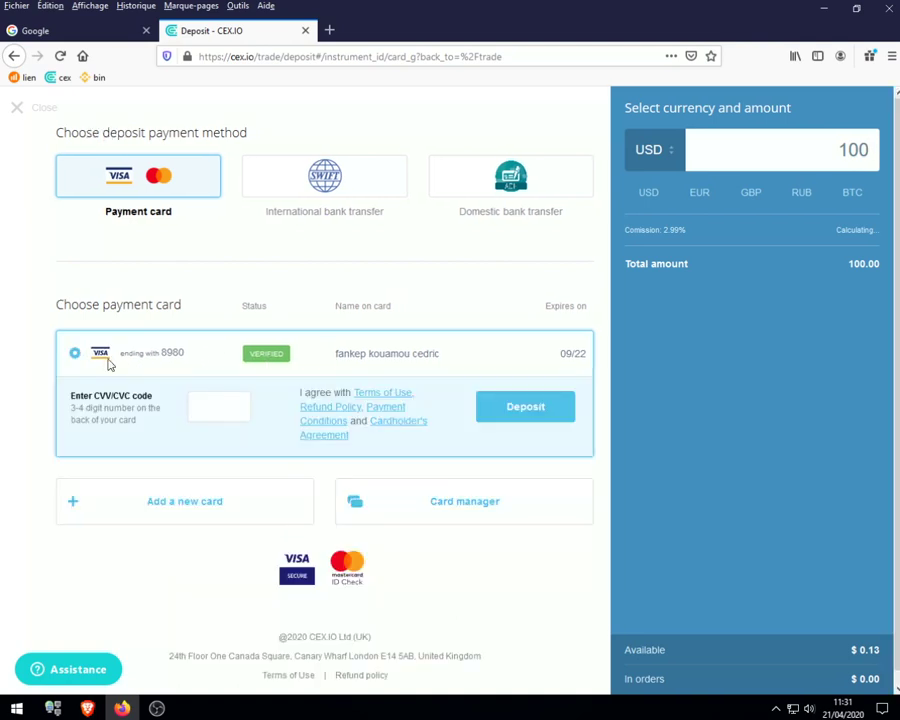
pyautogui.click(218, 407)
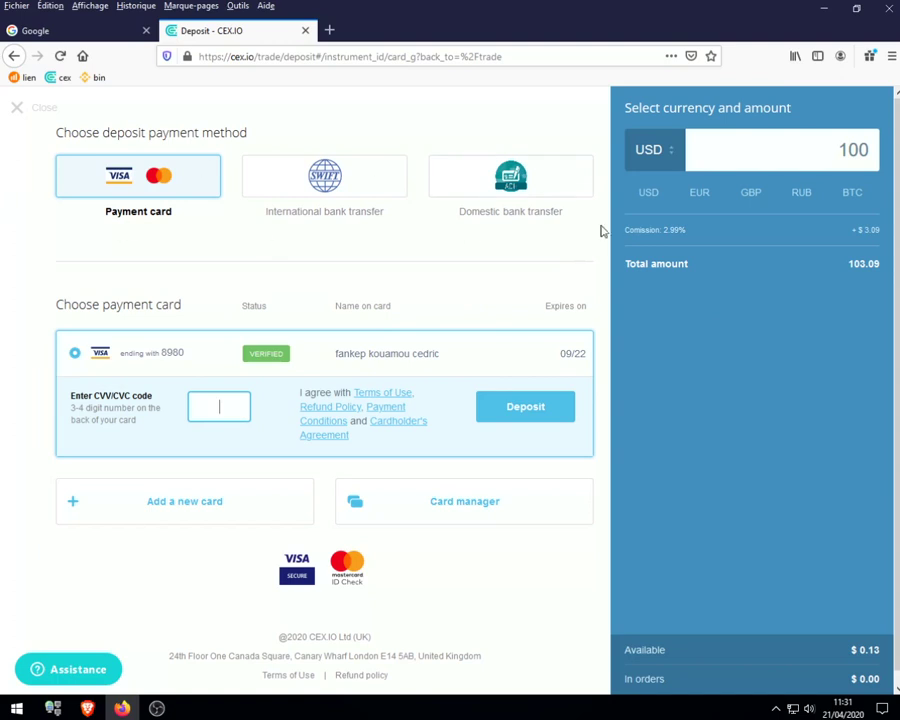
pyautogui.click(17, 113)
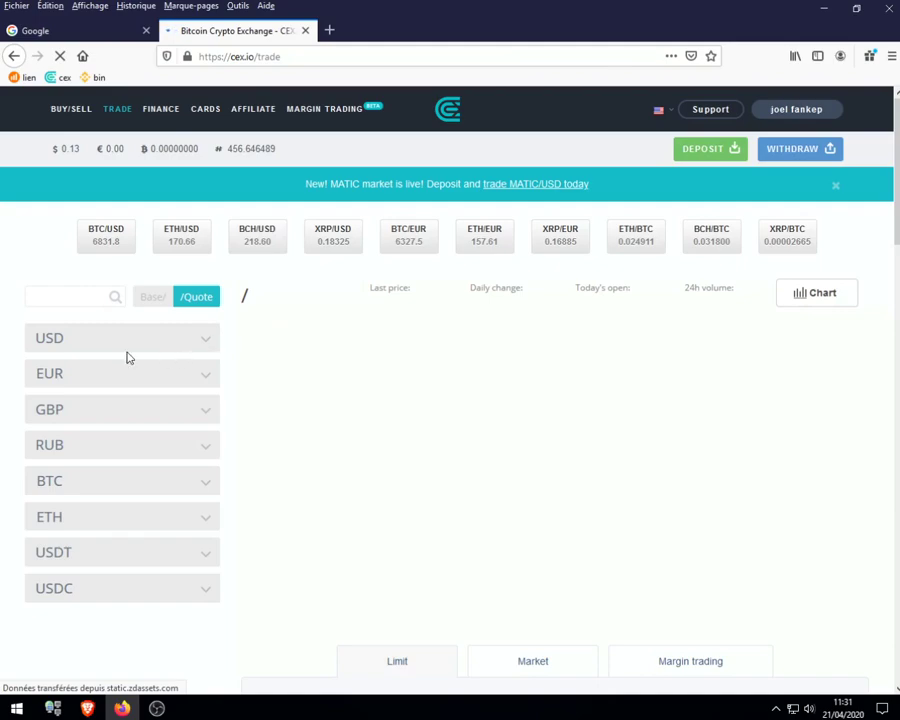
# Step: Examine the quote currency groups and the trading pairs listed under USD
pyautogui.scroll(-5, 127, 416)
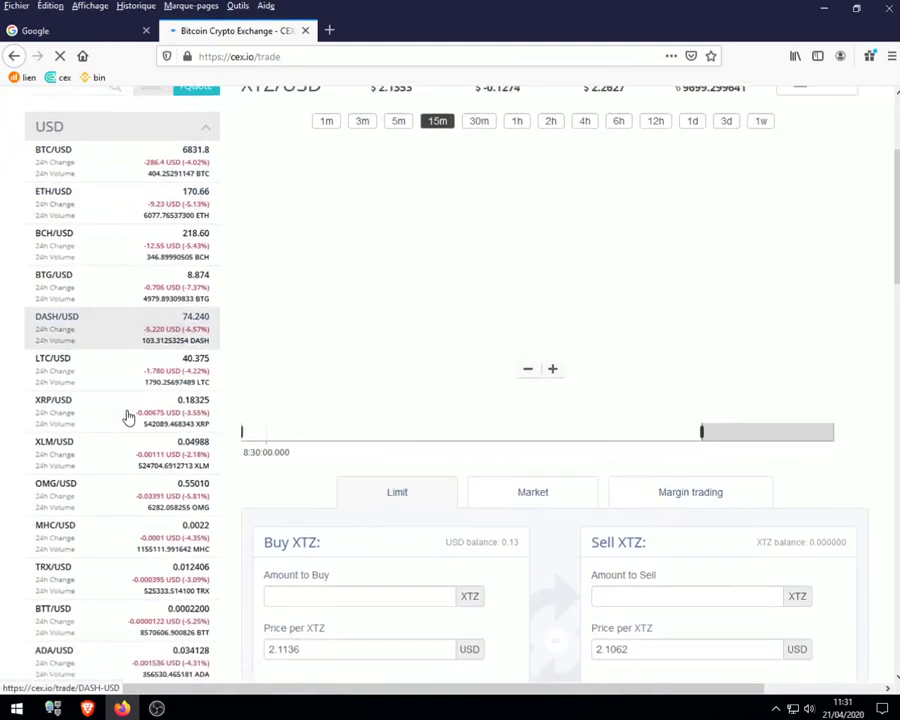
pyautogui.scroll(-4, 122, 419)
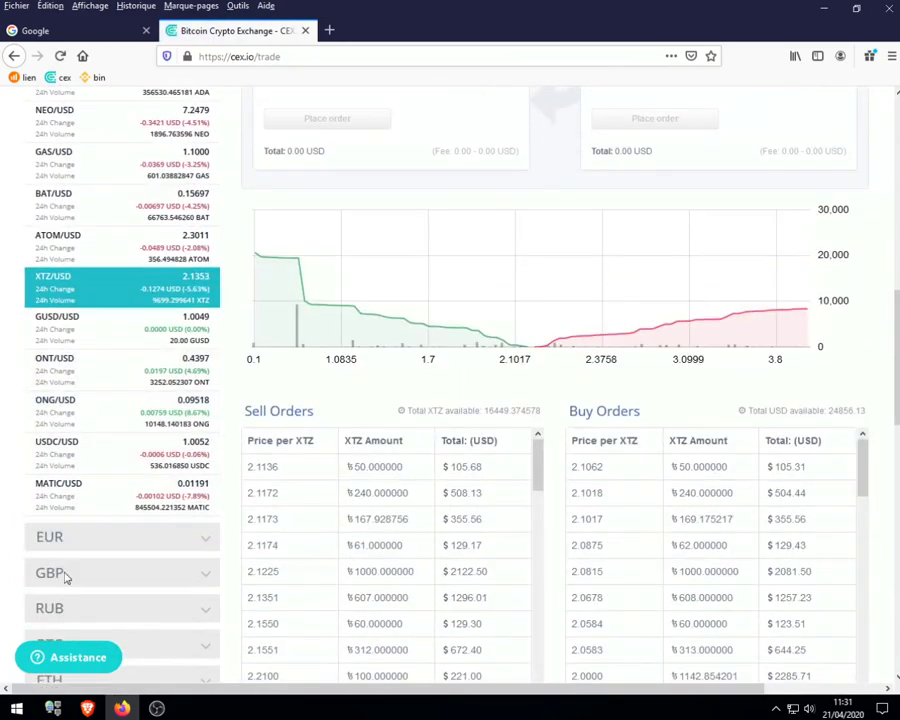
pyautogui.scroll(-1, 60, 610)
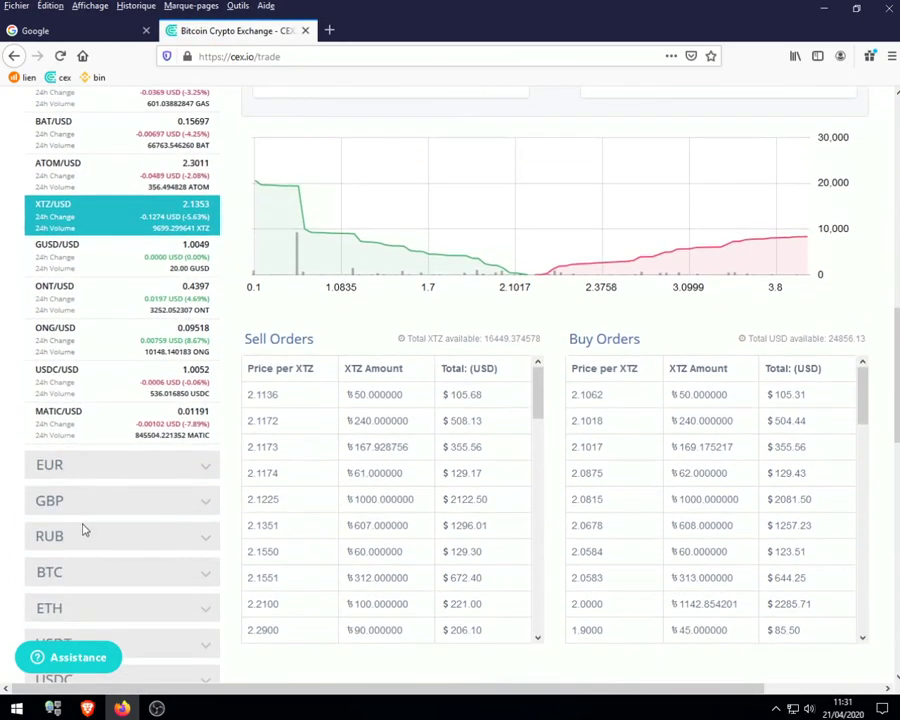
pyautogui.scroll(3, 87, 552)
pyautogui.scroll(6, 100, 530)
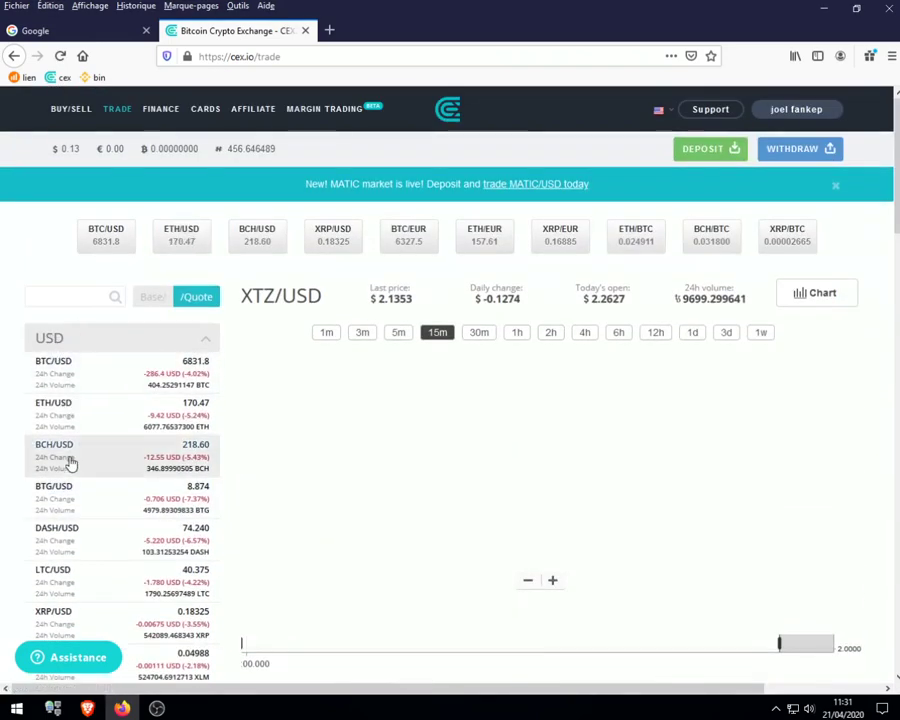
pyautogui.scroll(-1, 40, 460)
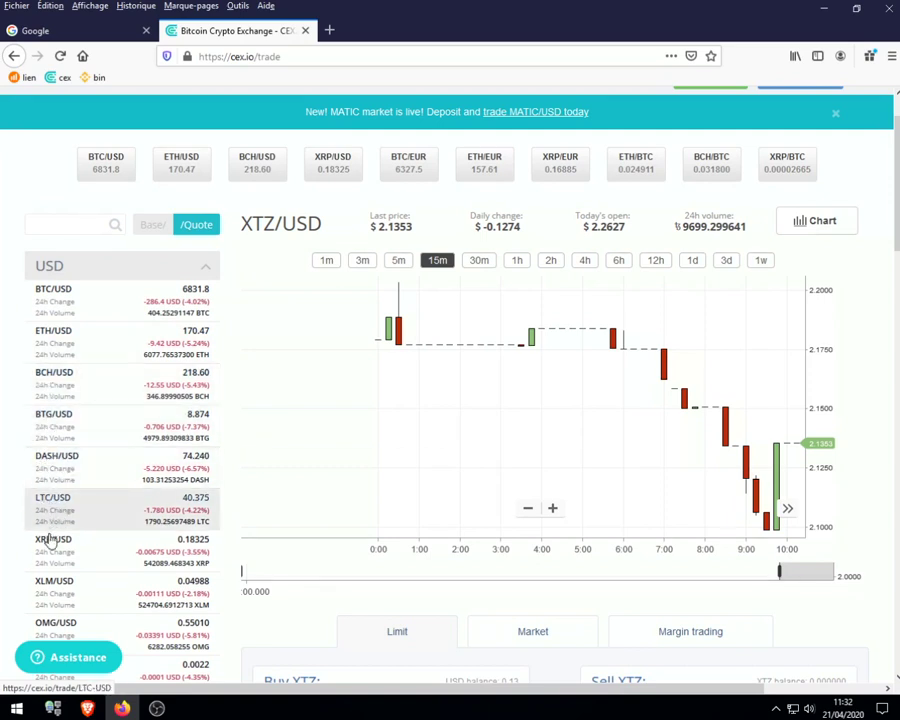
pyautogui.scroll(-1, 50, 548)
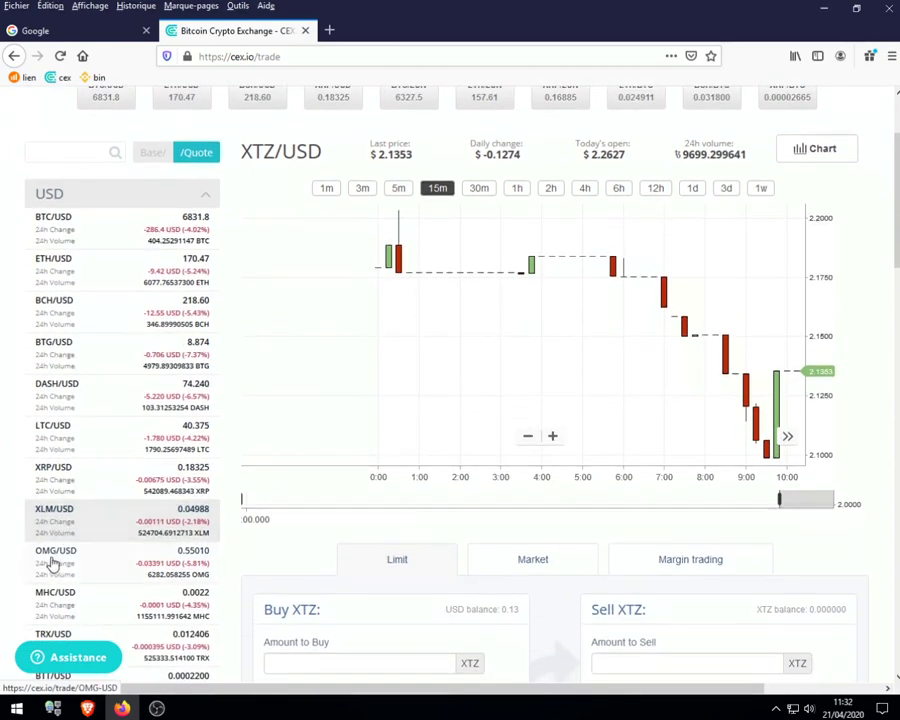
pyautogui.scroll(-1, 51, 563)
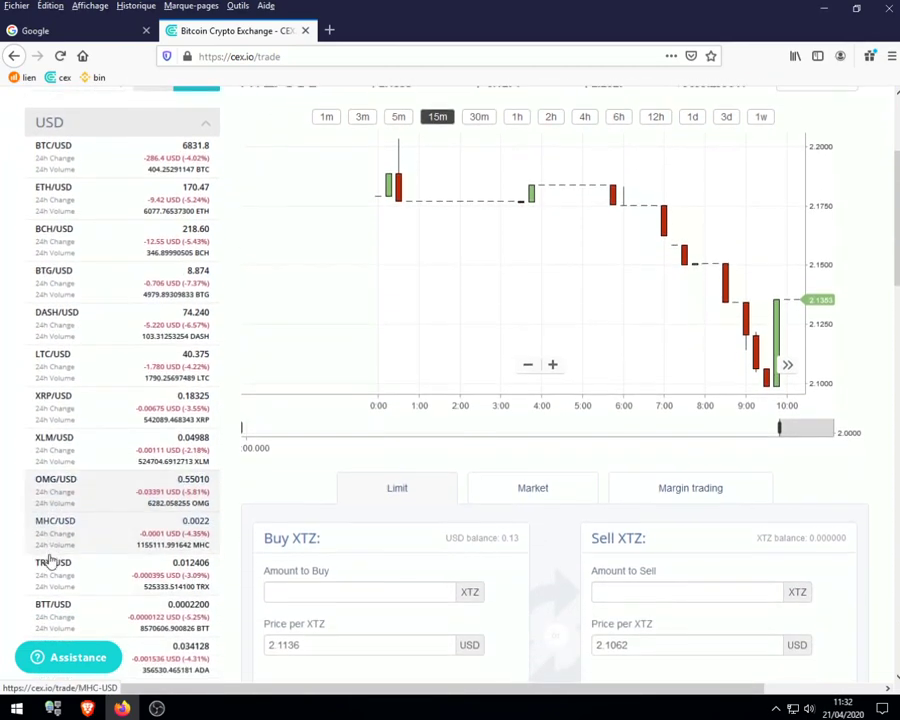
pyautogui.scroll(-2, 48, 560)
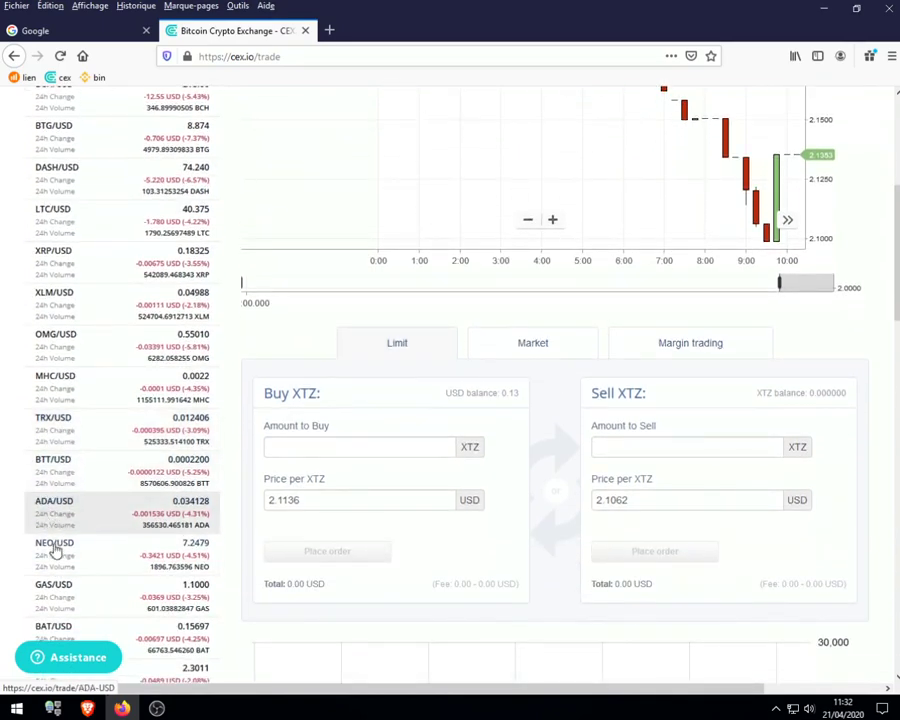
pyautogui.scroll(-1, 50, 590)
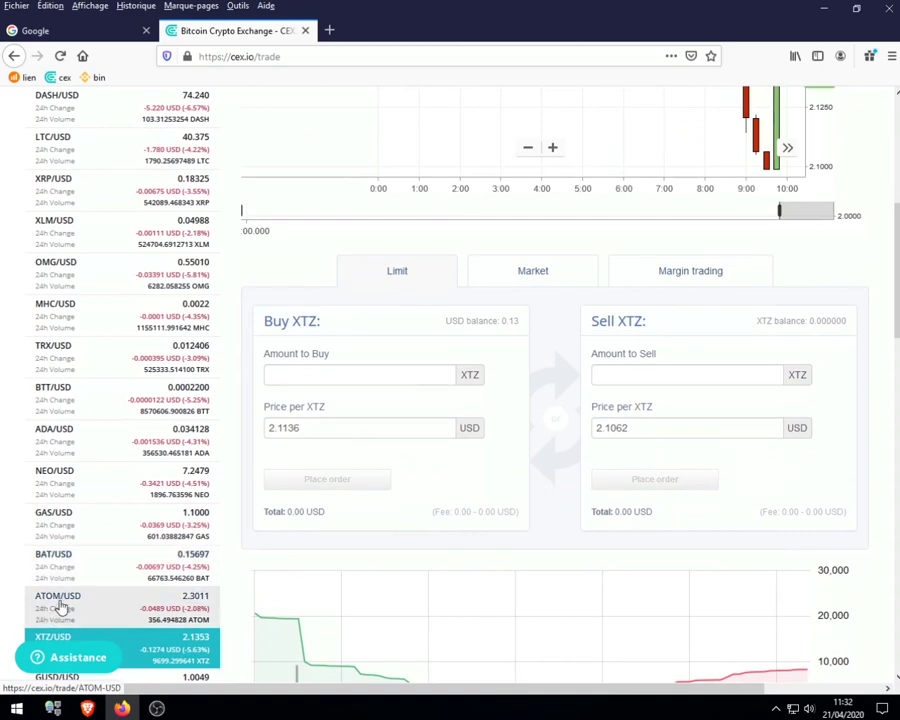
pyautogui.scroll(-1, 30, 596)
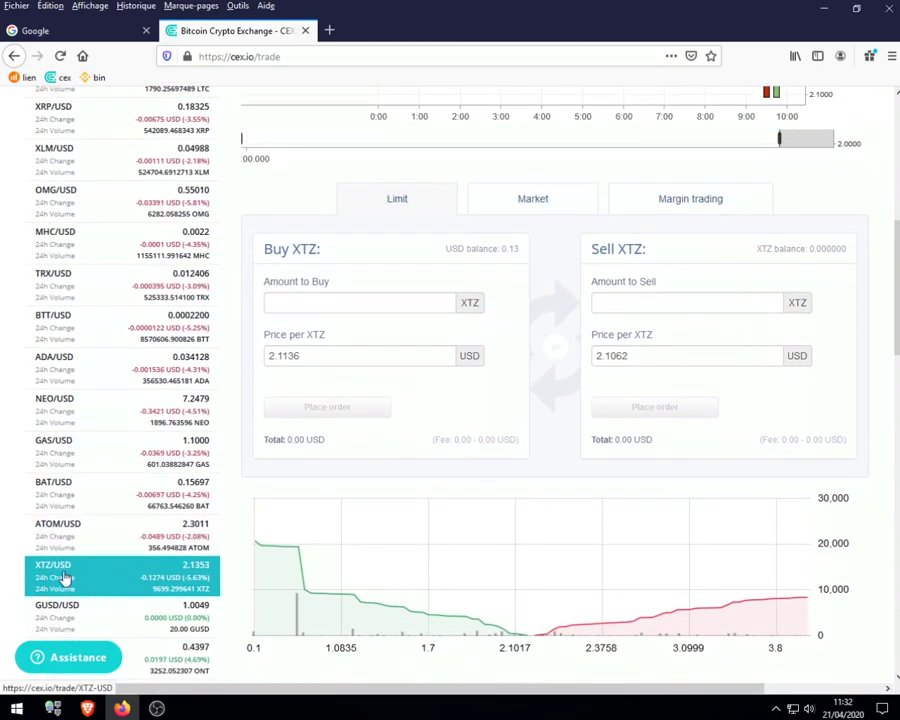
pyautogui.scroll(-1, 50, 577)
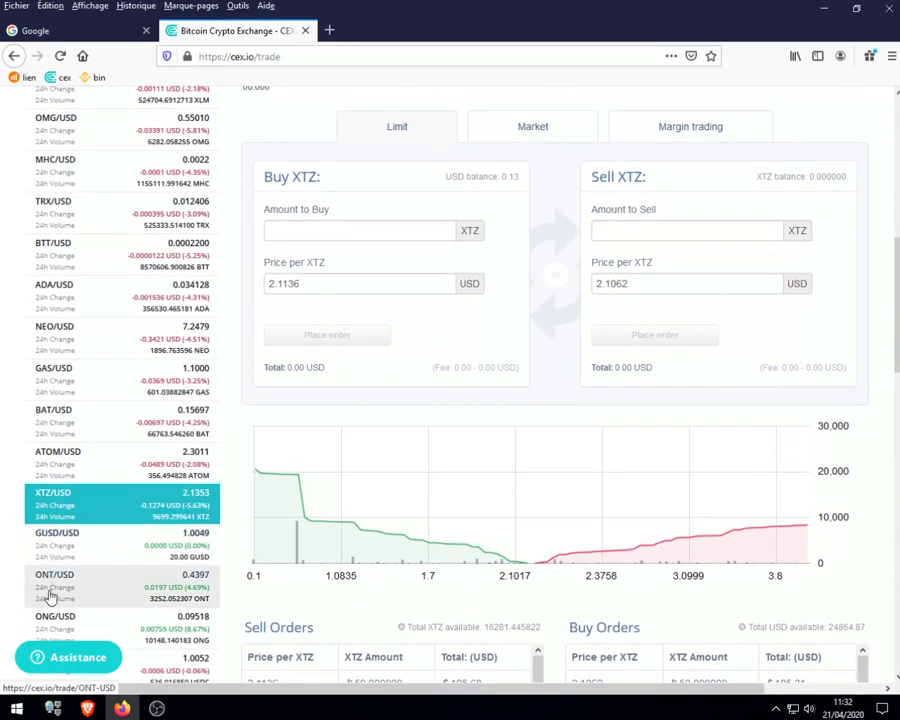
pyautogui.scroll(-1, 73, 588)
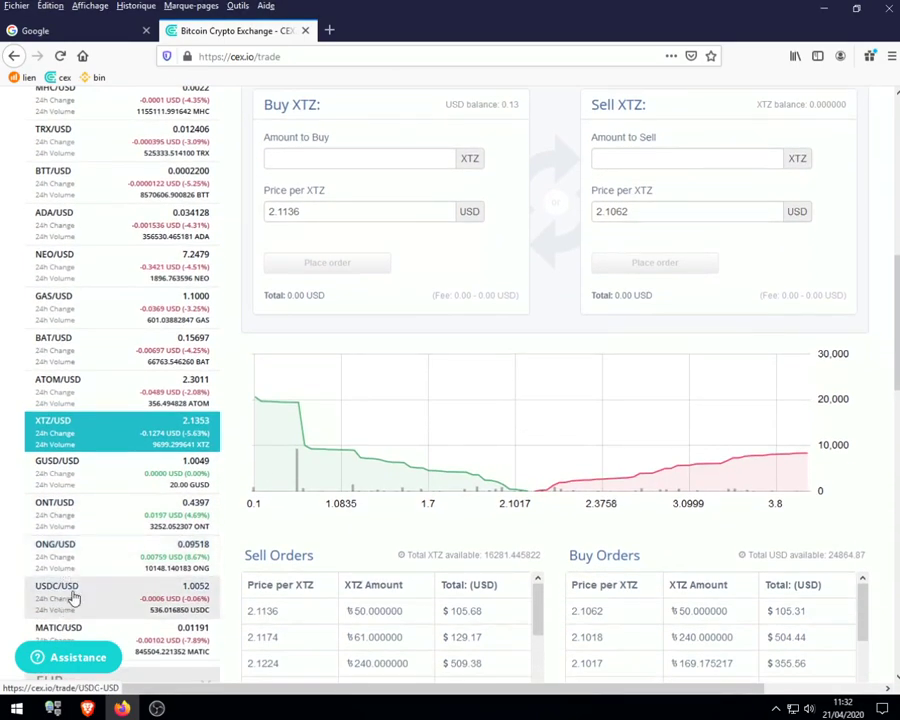
pyautogui.scroll(-1, 85, 627)
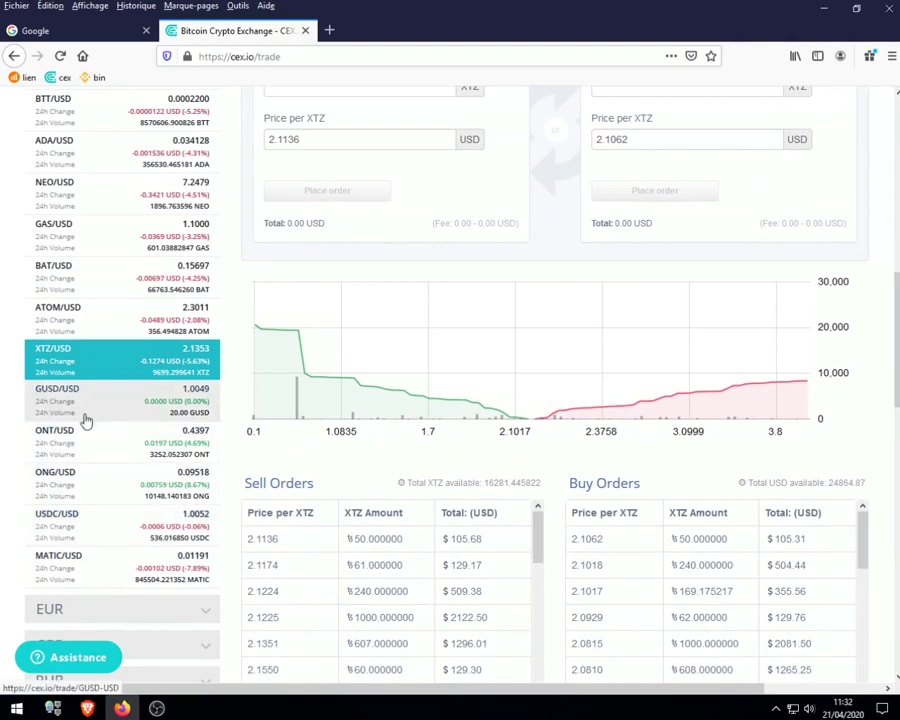
pyautogui.scroll(7, 85, 418)
pyautogui.scroll(2, 90, 360)
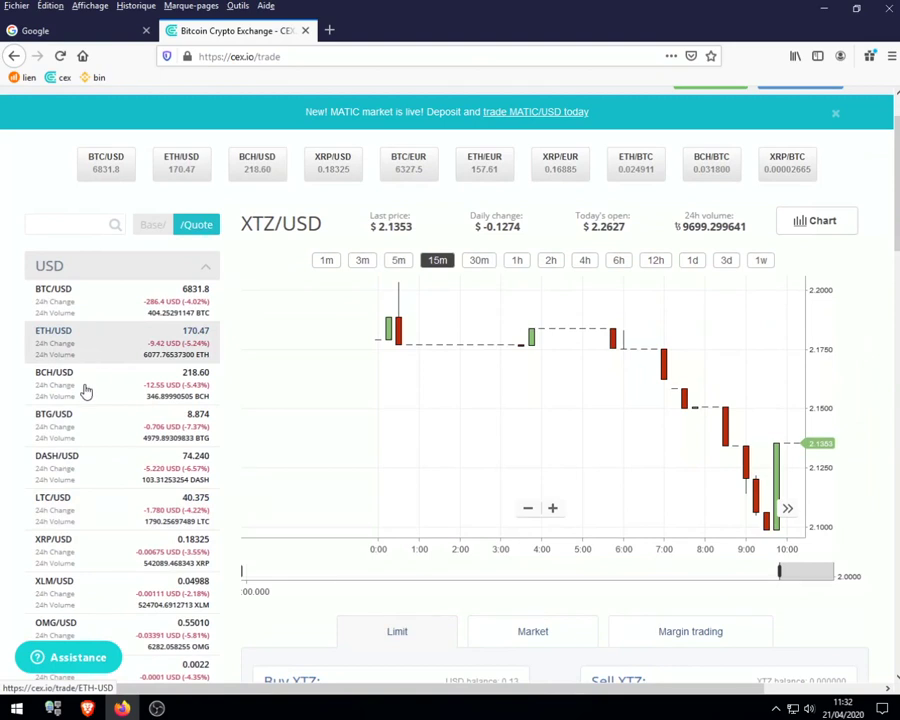
# Step: Open the BTC/USD market and view its price chart and limit order forms
pyautogui.click(67, 304)
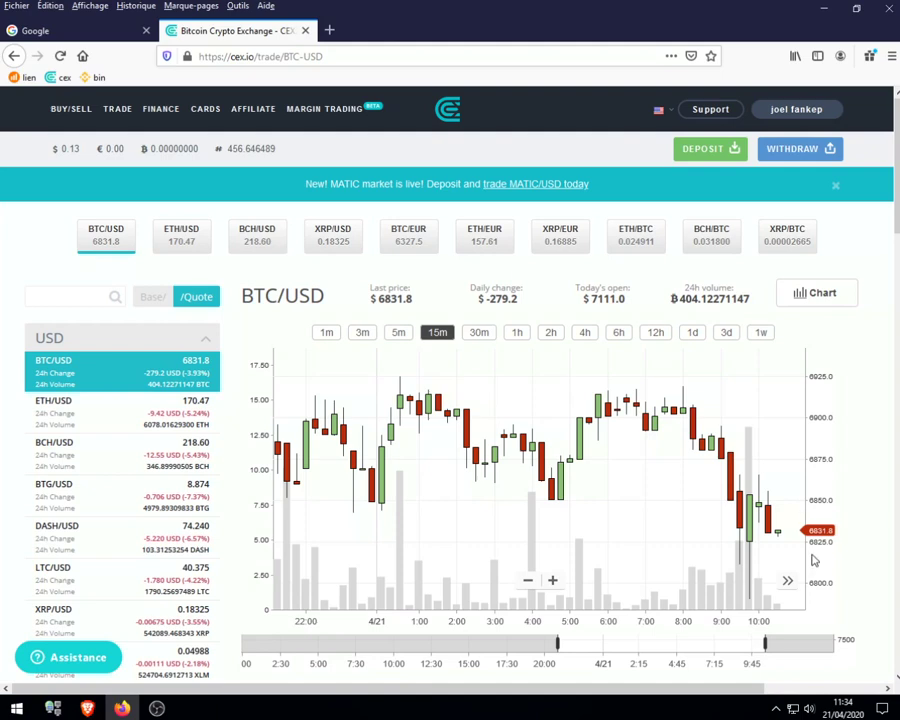
pyautogui.moveTo(771, 551)
pyautogui.scroll(-4, 888, 440)
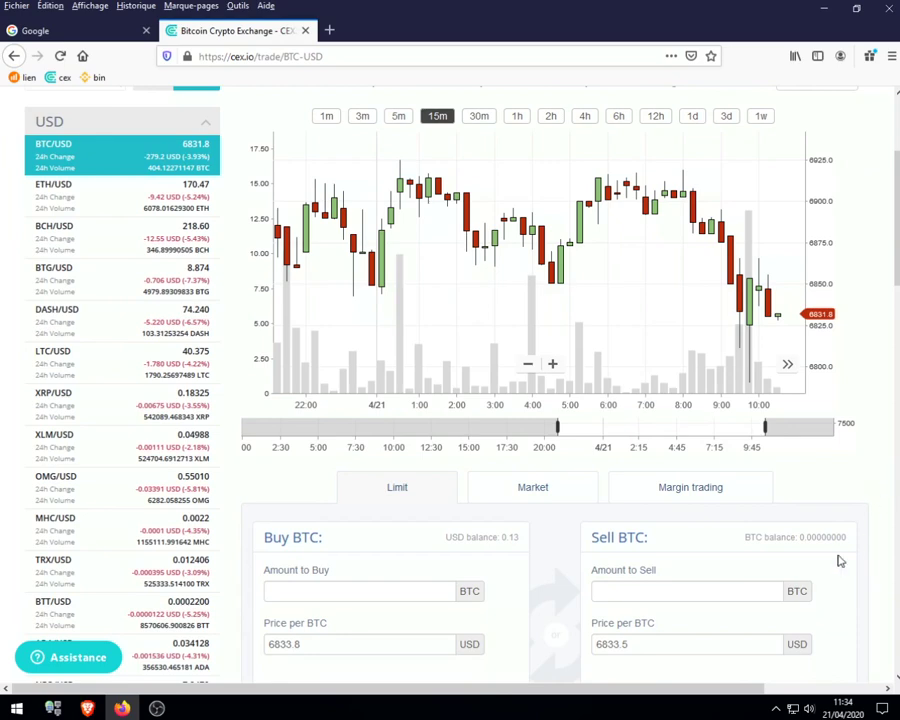
pyautogui.scroll(-3, 545, 582)
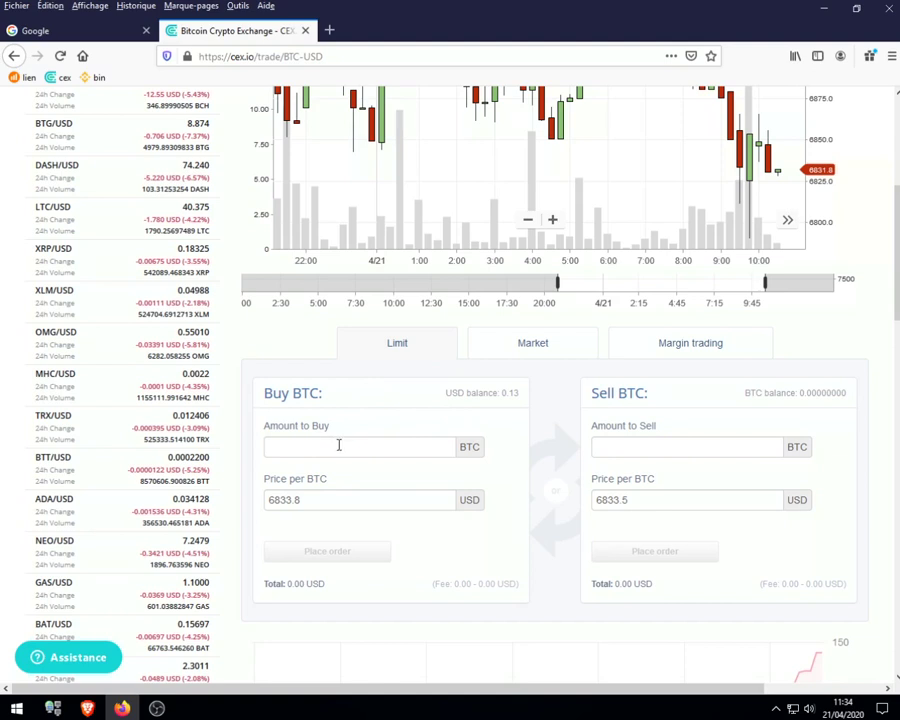
# Step: Fill in a limit buy order for 0.1 BTC at a price of 6800 USD per BTC
pyautogui.click(318, 504)
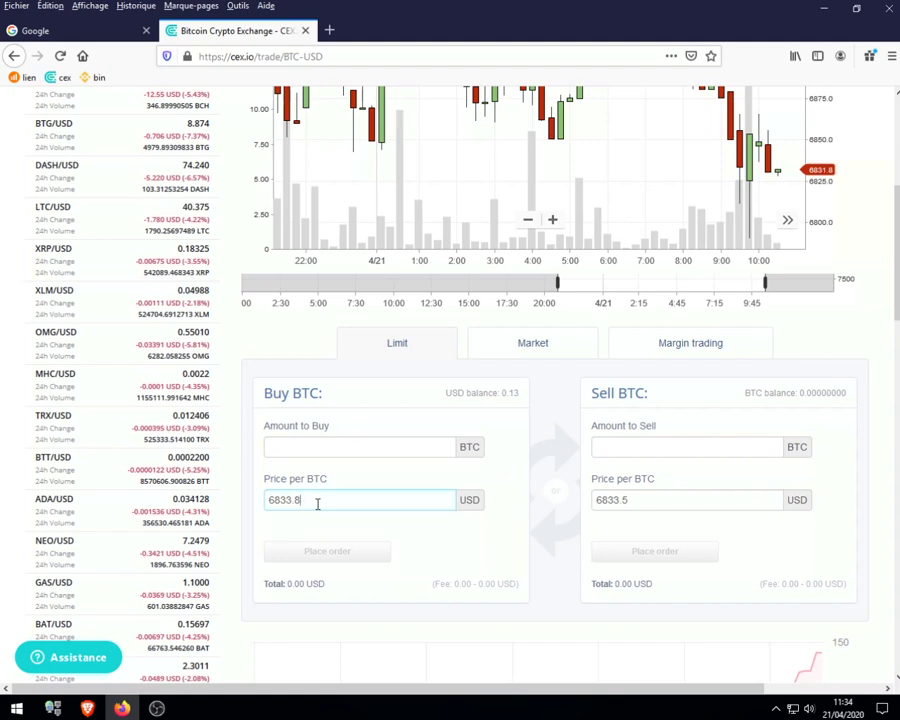
pyautogui.press('BackSpace')
pyautogui.press('BackSpace')
pyautogui.press('BackSpace')
pyautogui.write('00')
pyautogui.click(321, 447)
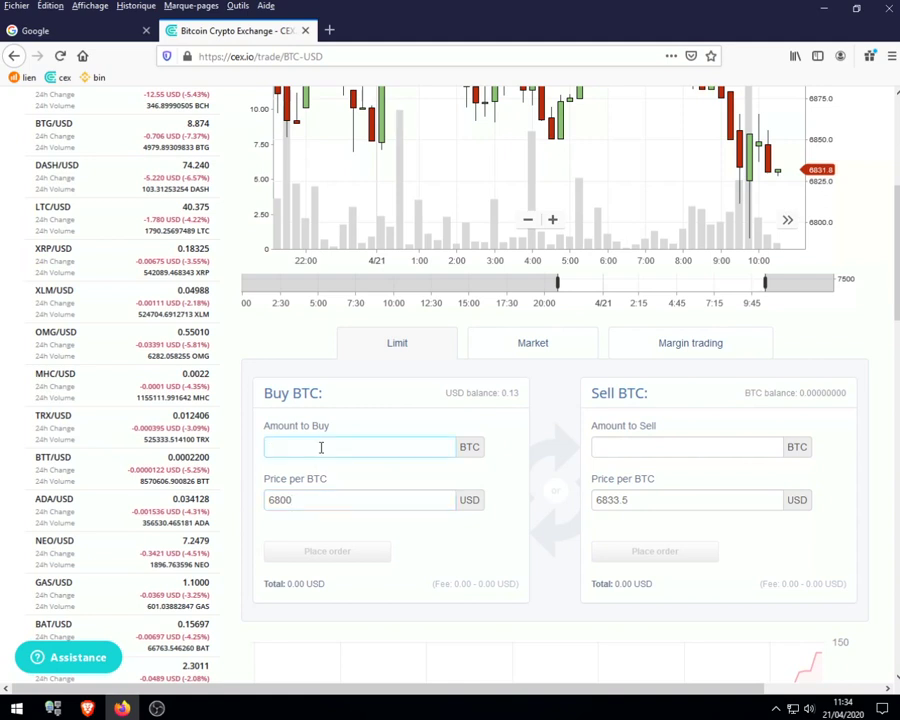
pyautogui.write('0.1')
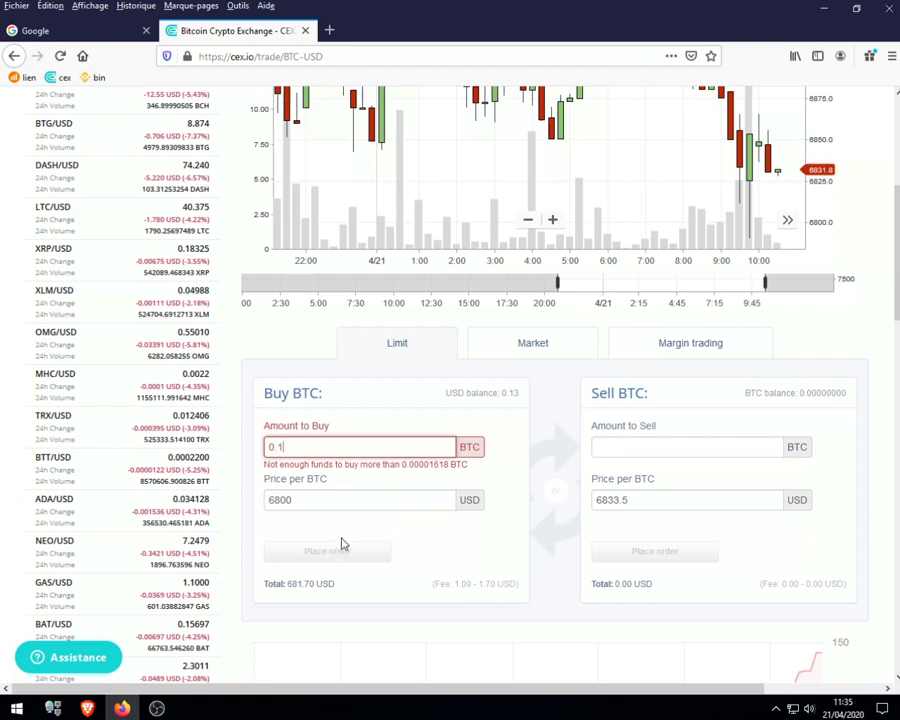
pyautogui.scroll(-2, 415, 532)
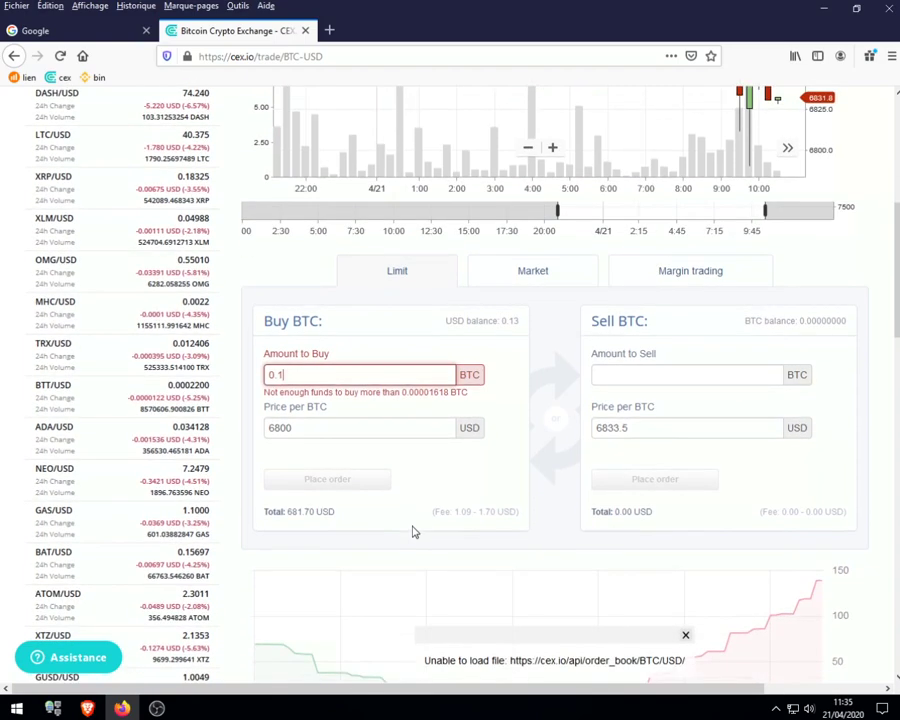